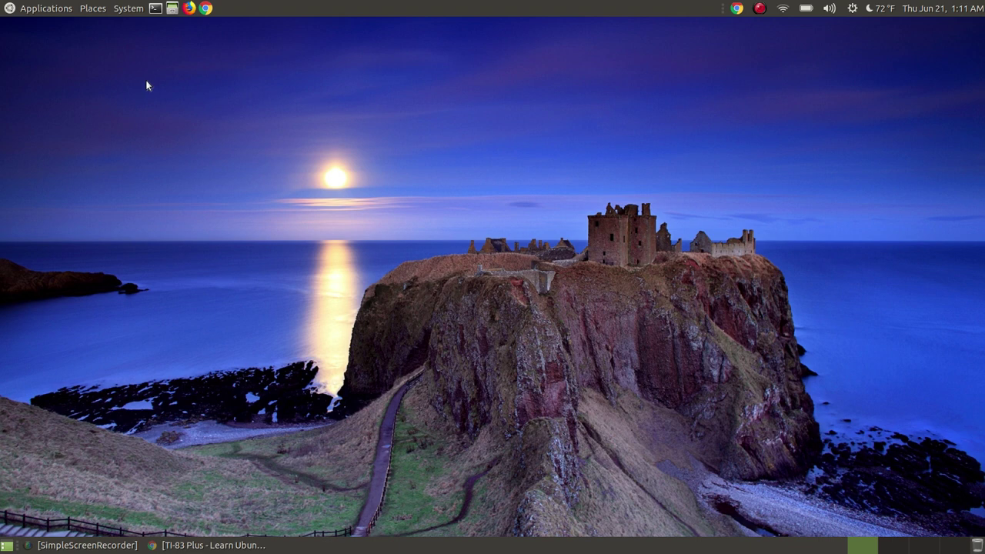
Step: Launch Synaptic Package Manager from System > Administration, authenticating with the administrator password
{"action": "left_click", "coordinate": [131, 16]}
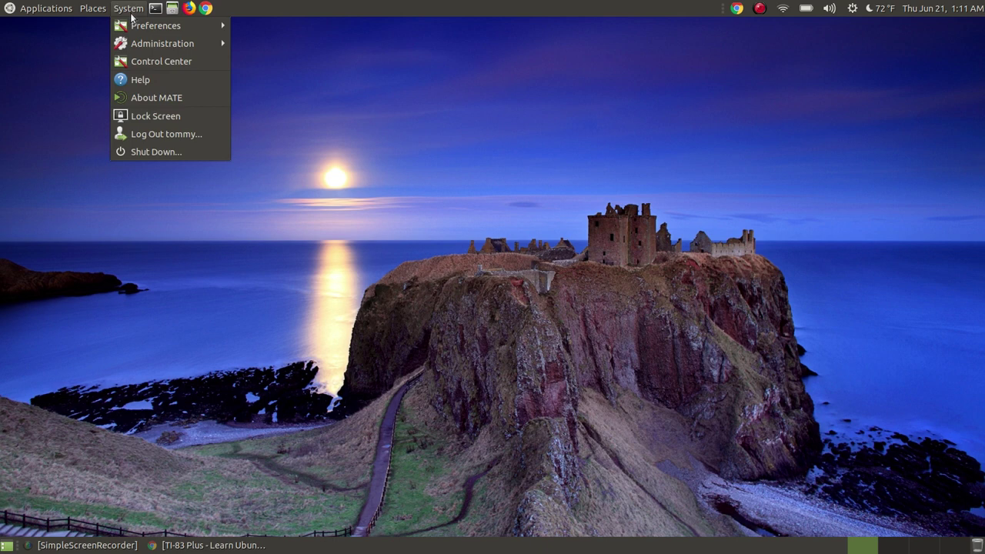
{"action": "mouse_move", "coordinate": [146, 44]}
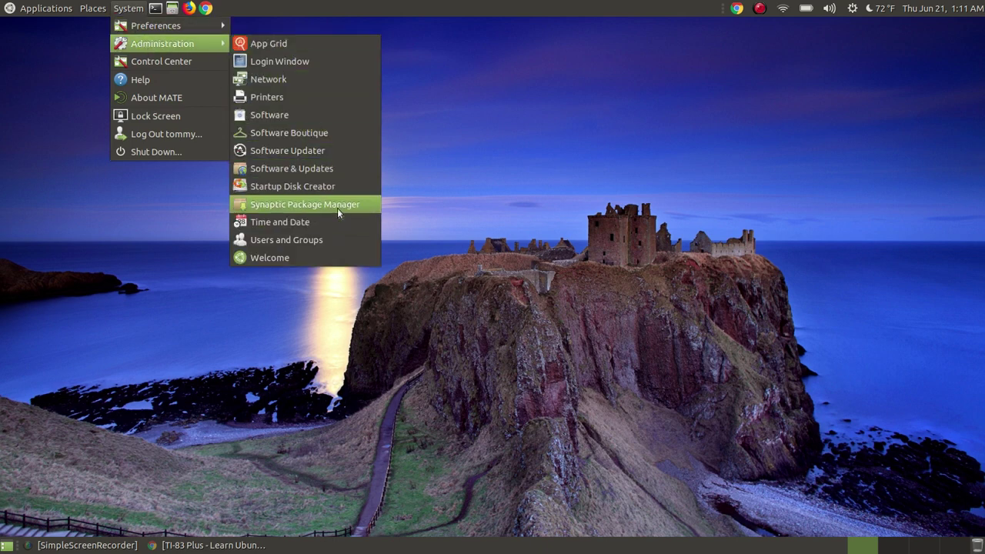
{"action": "left_click", "coordinate": [365, 206]}
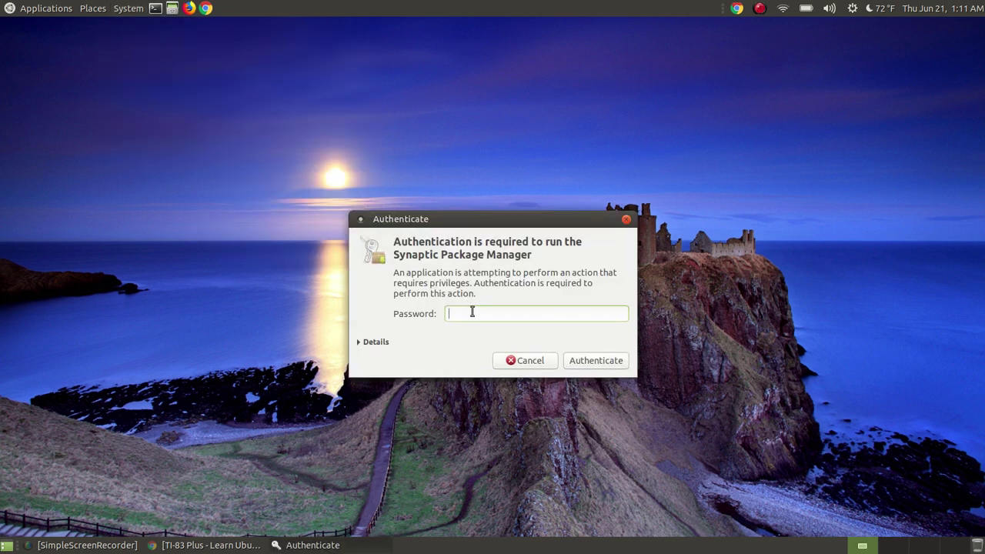
{"action": "type", "text": "••••••••"}
{"action": "left_click", "coordinate": [590, 359]}
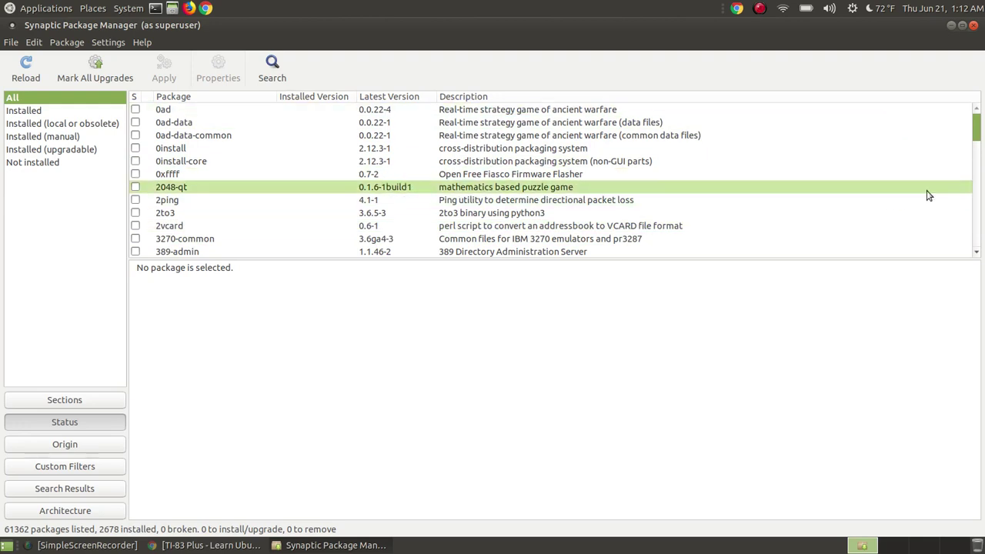
Step: Search Synaptic for 'tilem' to list the tilem and tilem-data packages
{"action": "left_click", "coordinate": [274, 67]}
{"action": "type", "text": "tilem"}
{"action": "left_click", "coordinate": [548, 330]}
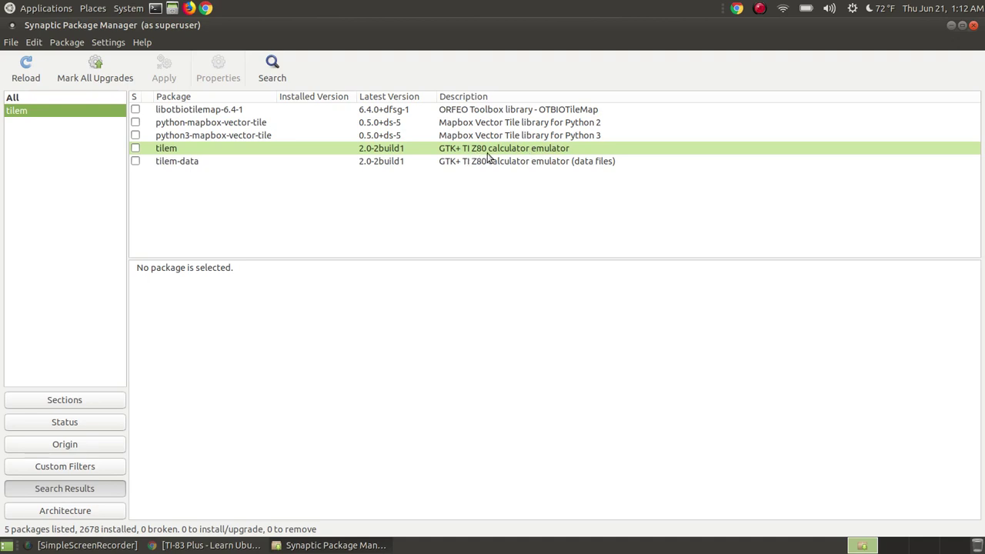
Step: Mark tilem for installation and accept its required extra packages like tilem-data, then apply
{"action": "left_click", "coordinate": [136, 150]}
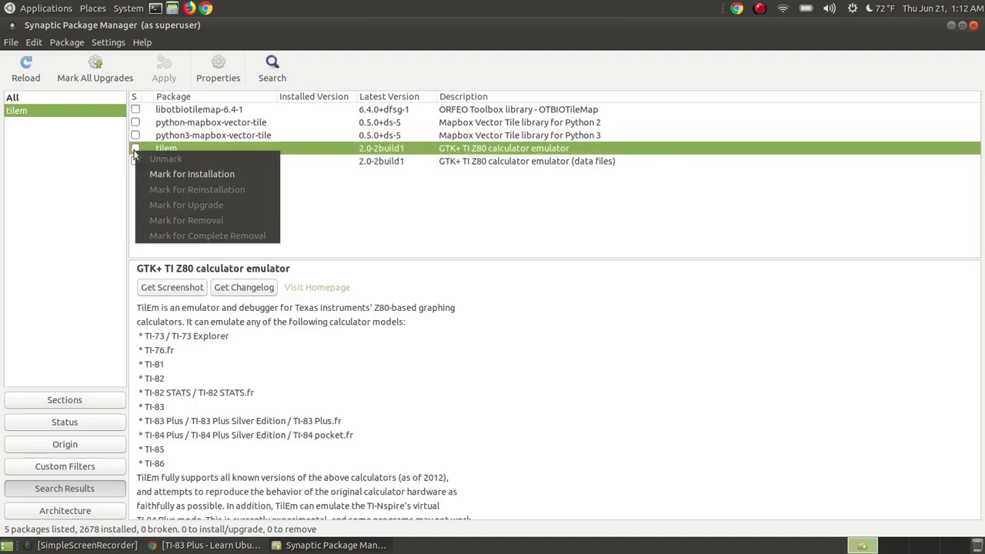
{"action": "left_click", "coordinate": [182, 174]}
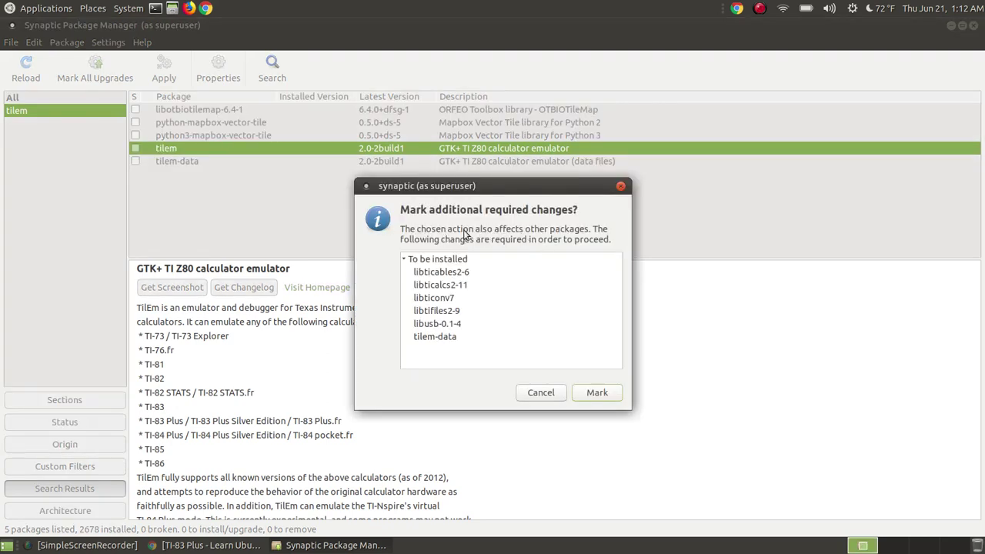
{"action": "left_click", "coordinate": [597, 393]}
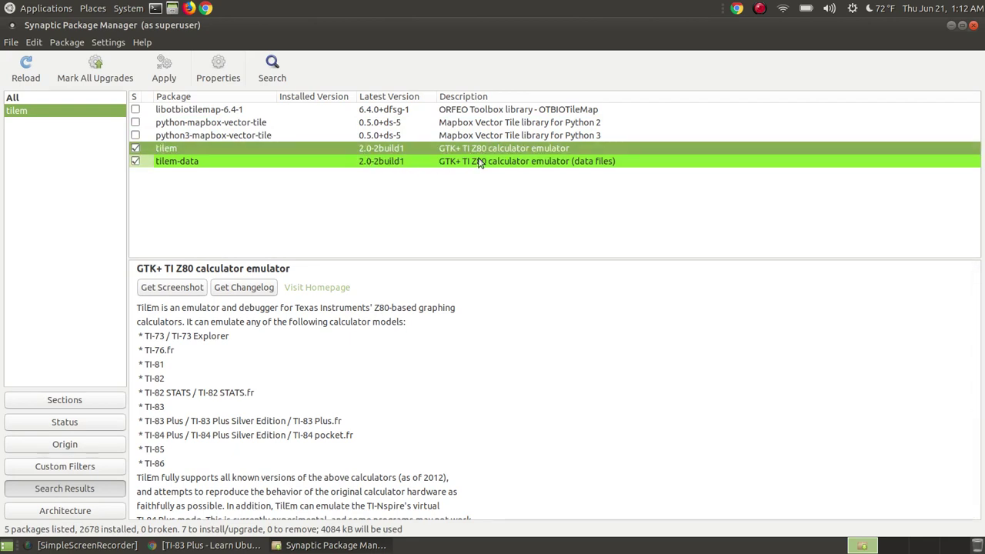
{"action": "left_click", "coordinate": [161, 75]}
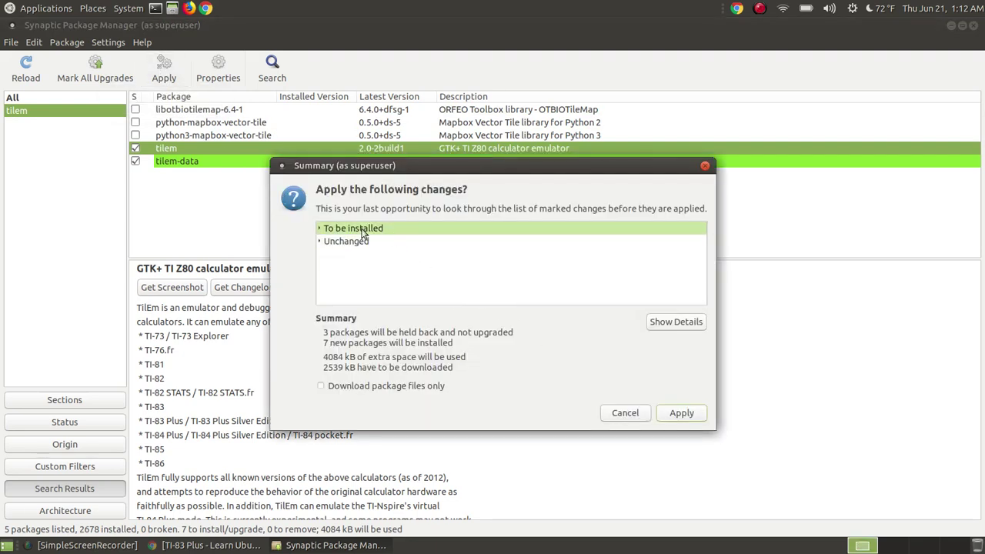
Step: Confirm the summary to install the 7 packages and return to the TI-83 Plus guide
{"action": "left_click", "coordinate": [679, 416]}
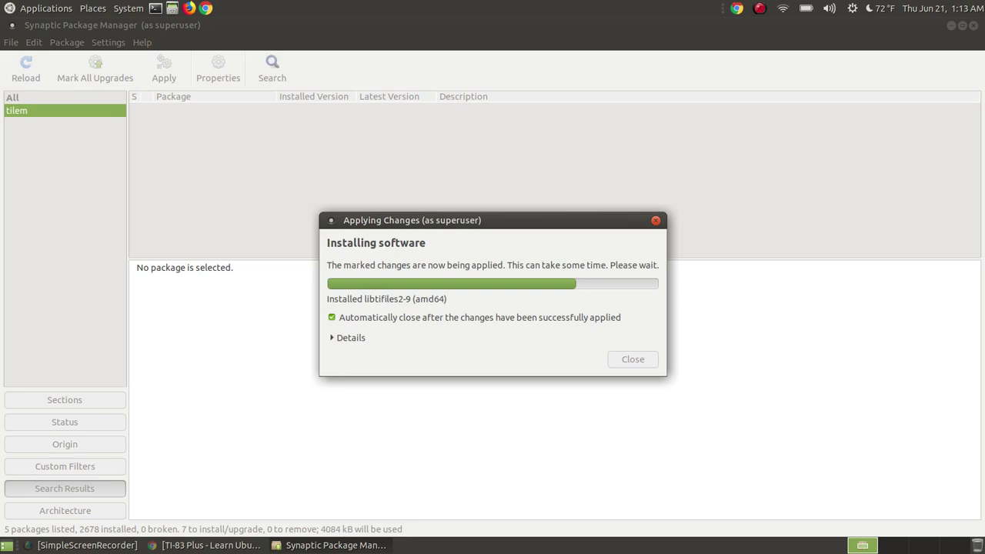
{"action": "left_click", "coordinate": [208, 545]}
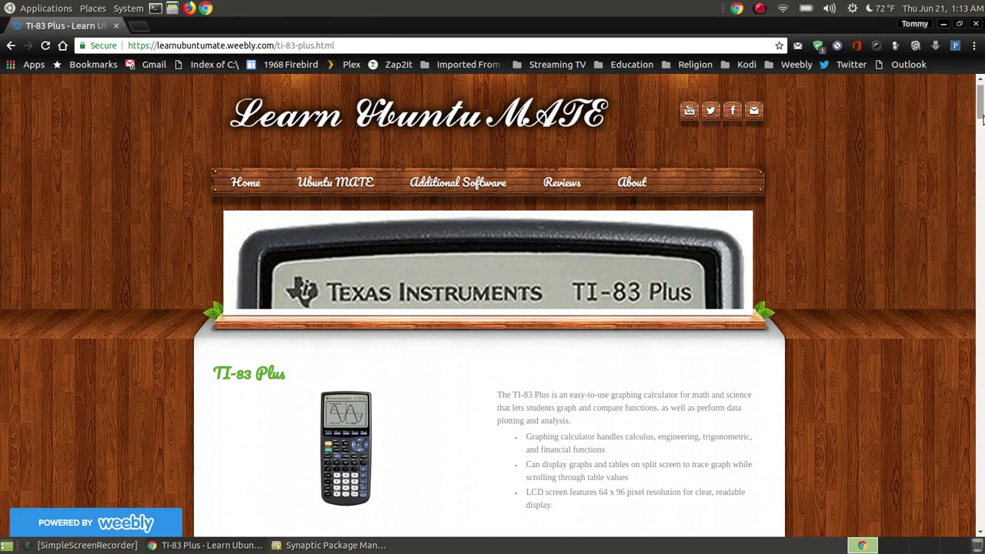
Step: Scroll the TI-83 Plus guide down to step 9 on loading the ROM, then minimize Chrome
{"action": "left_click_drag", "start_coordinate": [980, 102], "coordinate": [980, 129]}
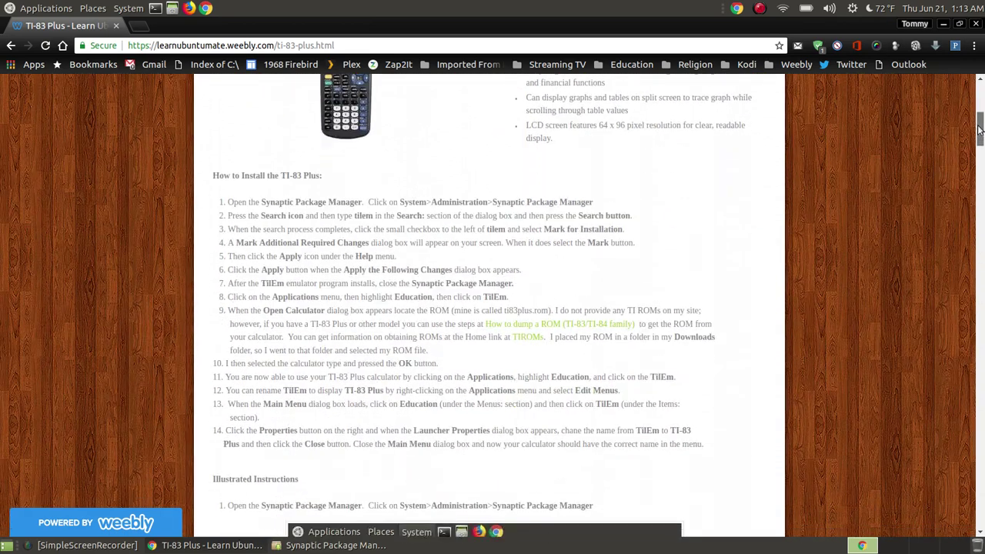
{"action": "scroll", "coordinate": [270, 143], "scroll_direction": "down", "scroll_amount": 3}
{"action": "scroll", "coordinate": [743, 264], "scroll_direction": "down", "scroll_amount": 8}
{"action": "scroll", "coordinate": [800, 300], "scroll_direction": "up", "scroll_amount": 9}
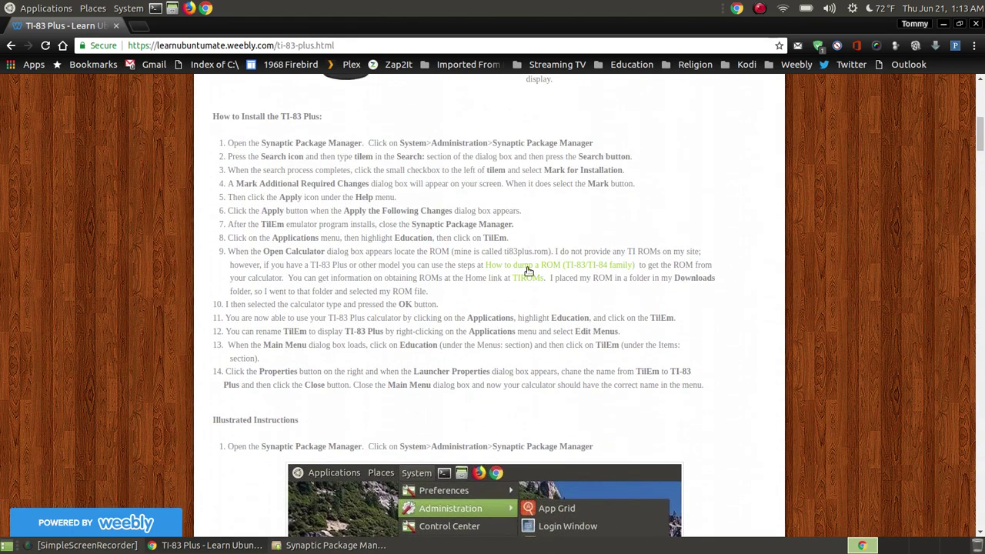
{"action": "scroll", "coordinate": [437, 170], "scroll_direction": "down", "scroll_amount": 2}
{"action": "scroll", "coordinate": [658, 308], "scroll_direction": "down", "scroll_amount": 3}
{"action": "scroll", "coordinate": [647, 317], "scroll_direction": "down", "scroll_amount": 5}
{"action": "scroll", "coordinate": [700, 293], "scroll_direction": "down", "scroll_amount": 4}
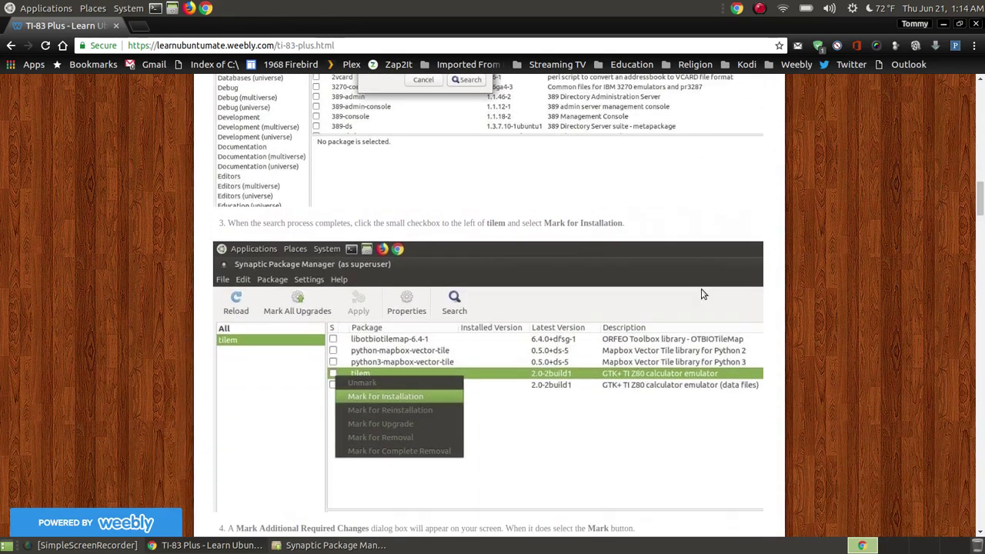
{"action": "scroll", "coordinate": [588, 303], "scroll_direction": "down", "scroll_amount": 5}
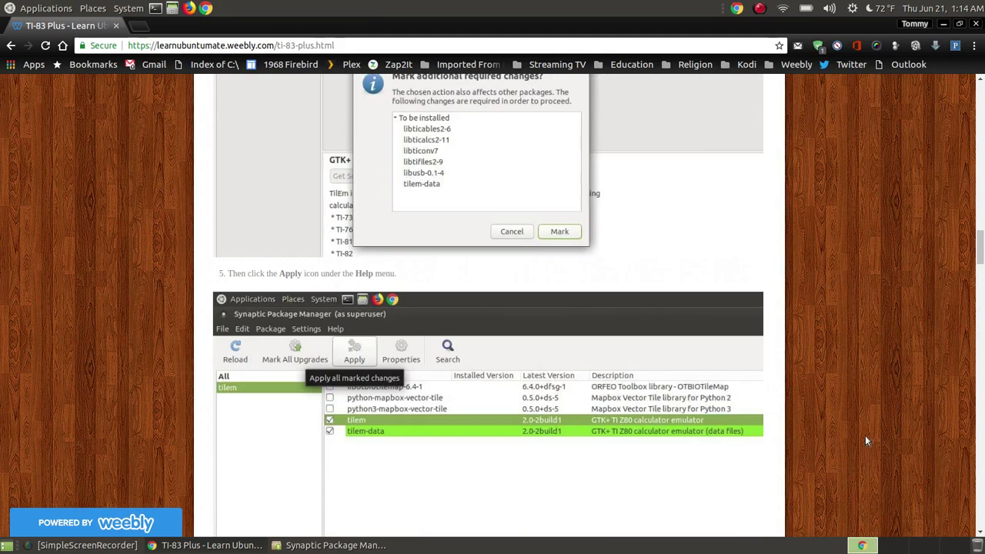
{"action": "left_click_drag", "start_coordinate": [979, 262], "coordinate": [974, 363]}
{"action": "scroll", "coordinate": [786, 282], "scroll_direction": "down", "scroll_amount": 3}
{"action": "scroll", "coordinate": [783, 282], "scroll_direction": "down", "scroll_amount": 6}
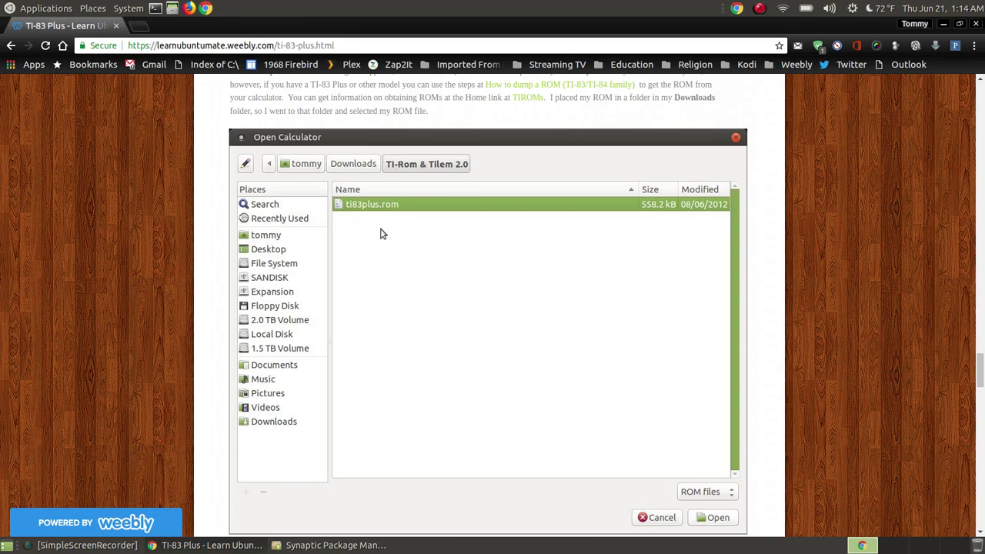
{"action": "scroll", "coordinate": [795, 333], "scroll_direction": "down", "scroll_amount": 2}
{"action": "scroll", "coordinate": [796, 330], "scroll_direction": "down", "scroll_amount": 4}
{"action": "scroll", "coordinate": [752, 331], "scroll_direction": "up", "scroll_amount": 7}
{"action": "scroll", "coordinate": [739, 214], "scroll_direction": "up", "scroll_amount": 2}
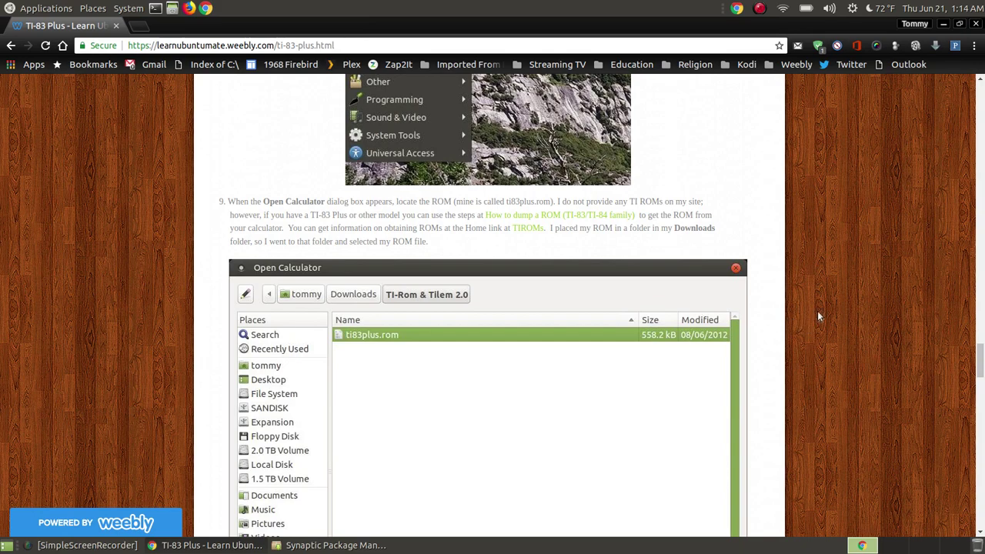
{"action": "left_click", "coordinate": [944, 25]}
Step: Close Synaptic and launch the TilEm emulator from the applications menu
{"action": "left_click", "coordinate": [974, 26]}
{"action": "left_click", "coordinate": [219, 548]}
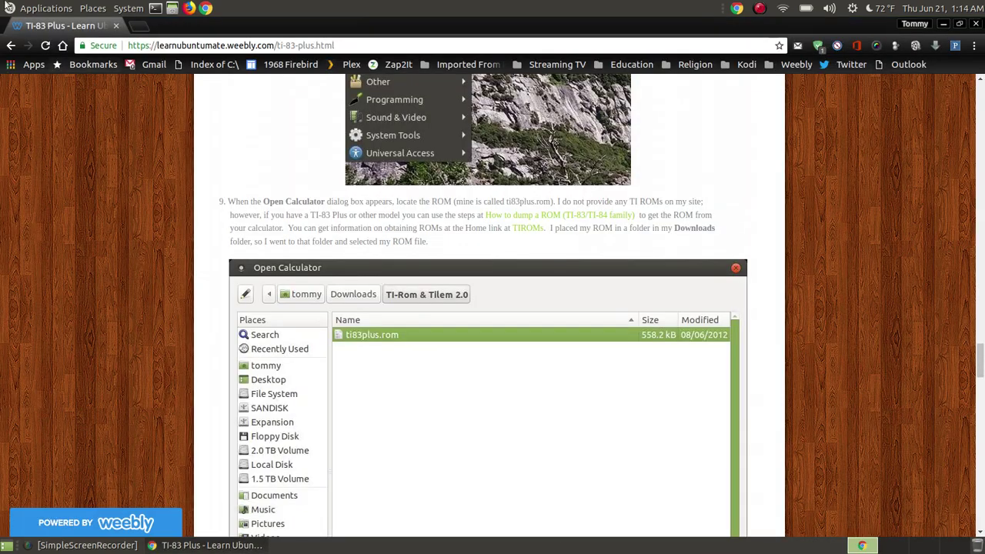
{"action": "left_click", "coordinate": [10, 9]}
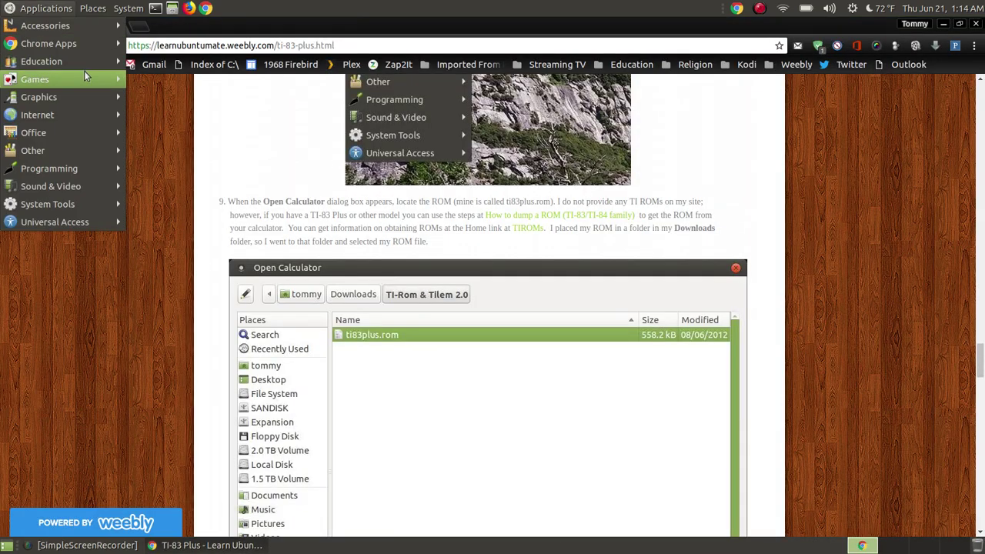
{"action": "mouse_move", "coordinate": [81, 69]}
{"action": "left_click", "coordinate": [158, 82]}
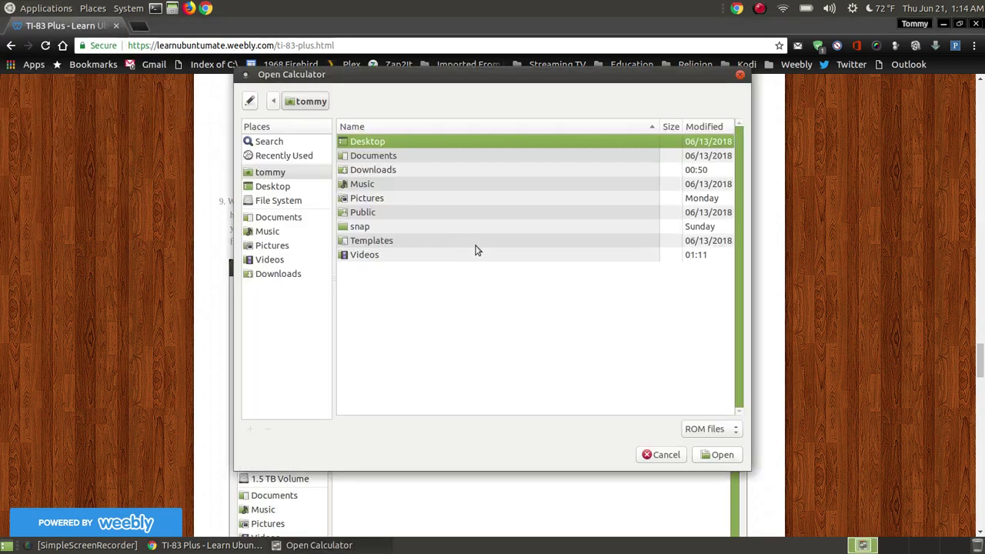
{"action": "left_click", "coordinate": [943, 24]}
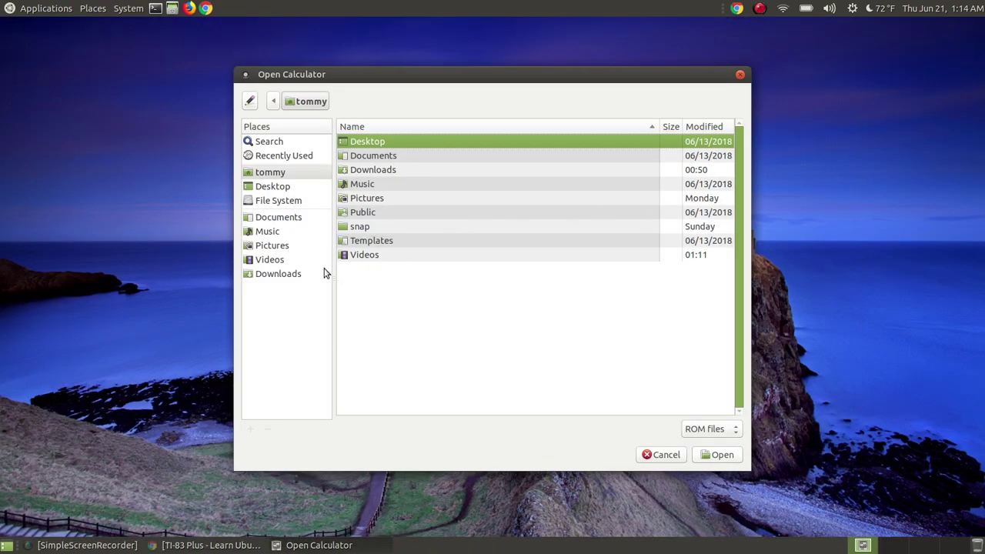
Step: Load ti83plus.rom from Downloads/TI-ROM Pack as a TI-83 Plus and centre the calculator window
{"action": "left_click", "coordinate": [280, 275]}
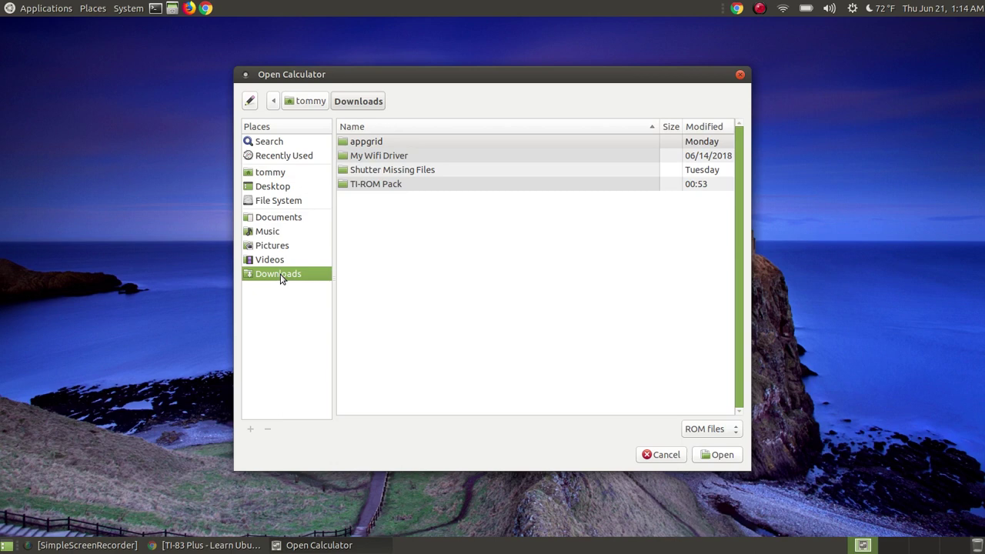
{"action": "double_click", "coordinate": [379, 186]}
{"action": "left_click", "coordinate": [716, 455]}
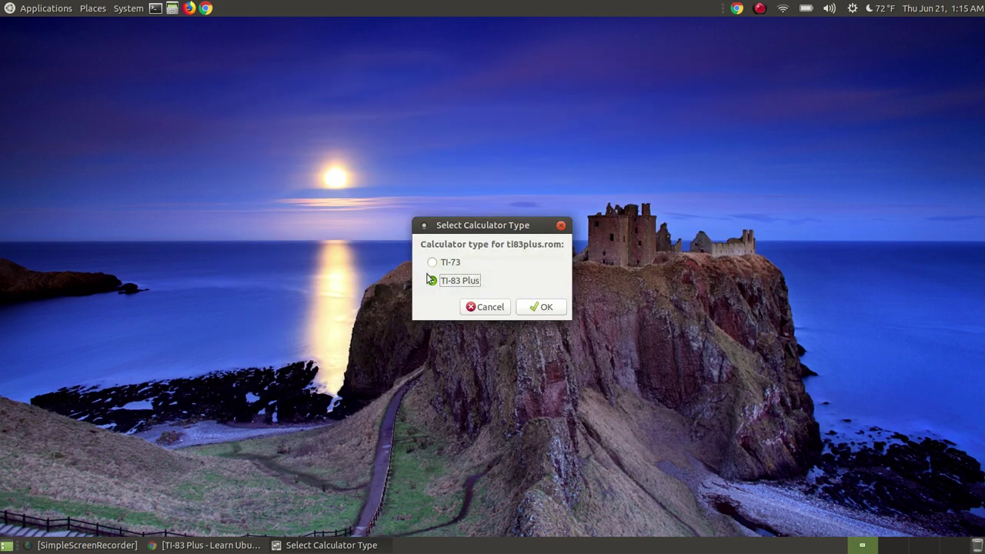
{"action": "left_click", "coordinate": [539, 307]}
{"action": "left_click_drag", "start_coordinate": [107, 55], "coordinate": [355, 65]}
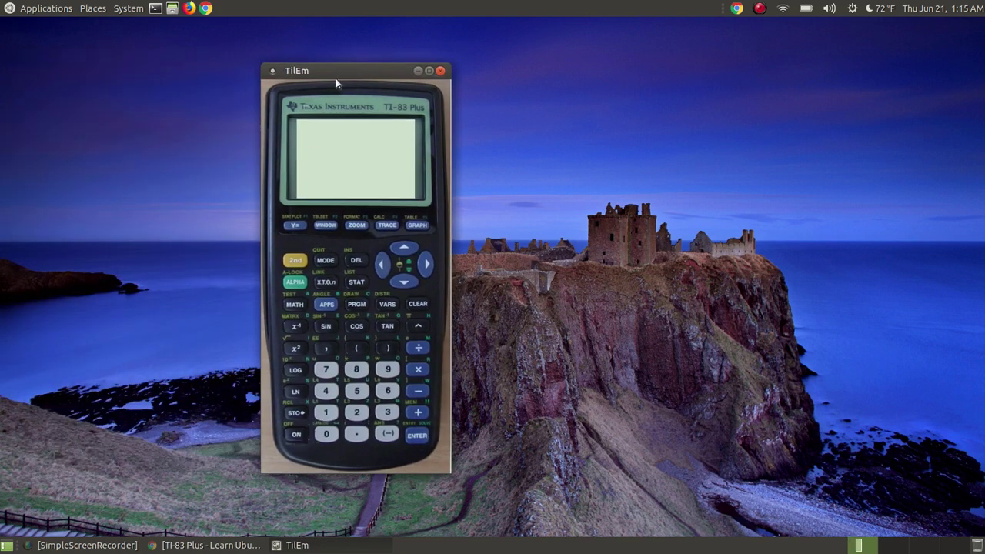
Step: Power on the TI-83 Plus and dismiss the 'unable to stop drive' error
{"action": "left_click", "coordinate": [299, 438]}
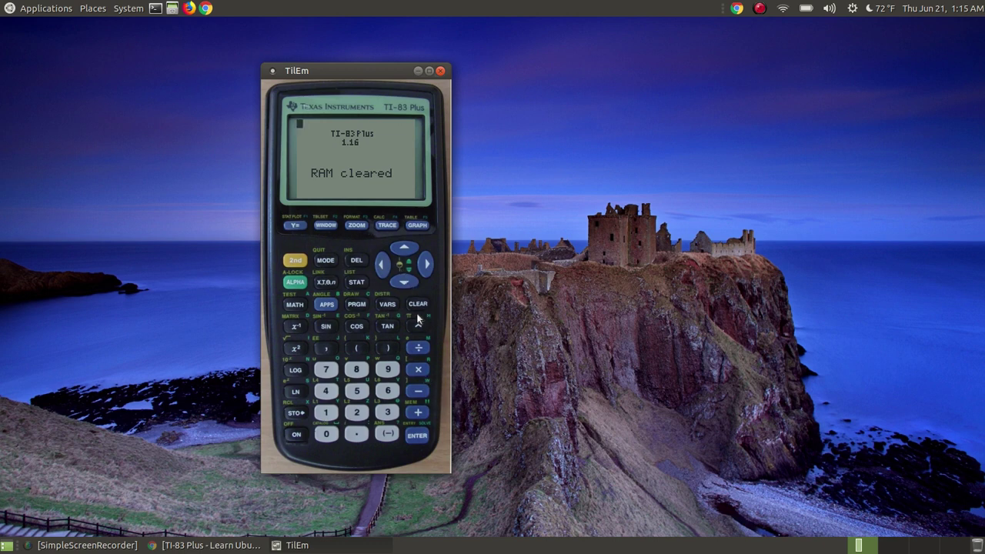
{"action": "left_click_drag", "start_coordinate": [346, 68], "coordinate": [429, 55]}
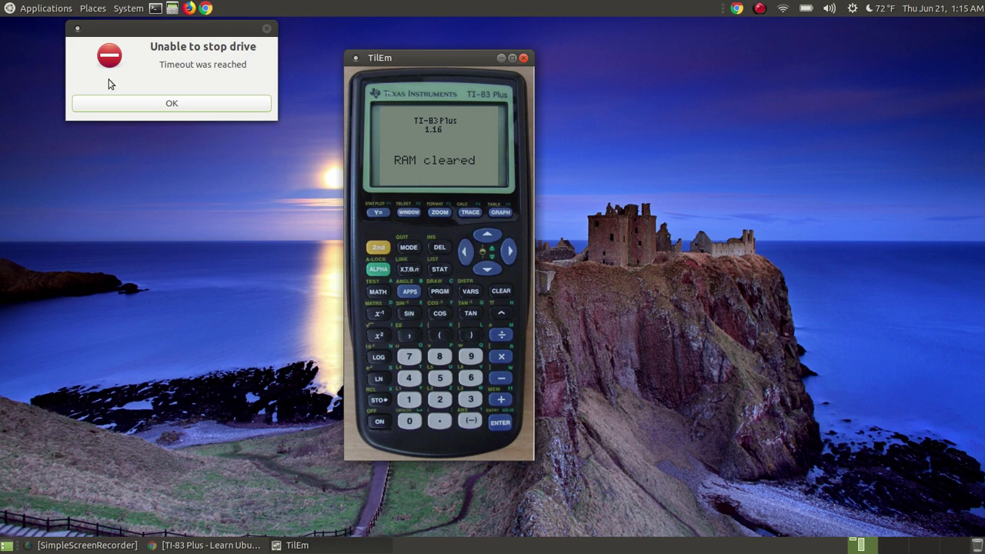
{"action": "left_click", "coordinate": [164, 106]}
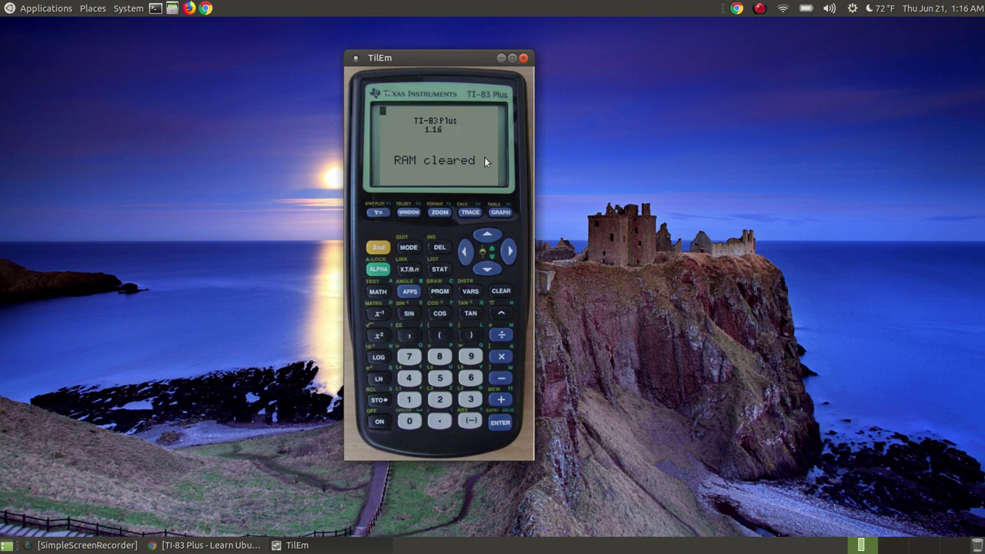
Step: Calculate 23+36 on the calculator, getting 59
{"action": "left_click", "coordinate": [445, 397]}
{"action": "left_click", "coordinate": [471, 401]}
{"action": "left_click", "coordinate": [500, 400]}
{"action": "left_click", "coordinate": [471, 402]}
{"action": "left_click", "coordinate": [470, 381]}
{"action": "left_click", "coordinate": [499, 425]}
Step: Switch the calculator off with 2nd+ON and close the TilEm window
{"action": "left_click", "coordinate": [375, 250]}
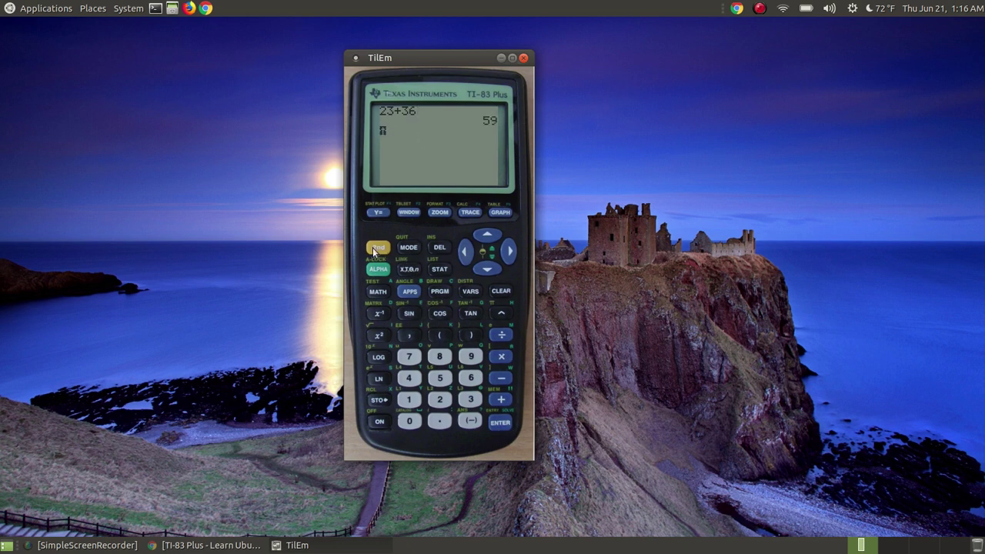
{"action": "left_click", "coordinate": [379, 421]}
{"action": "left_click", "coordinate": [523, 59]}
{"action": "left_click", "coordinate": [8, 9]}
Step: Relaunch and close TilEm from Education, then open the Main Menu editor via the Applications icon
{"action": "mouse_move", "coordinate": [53, 60]}
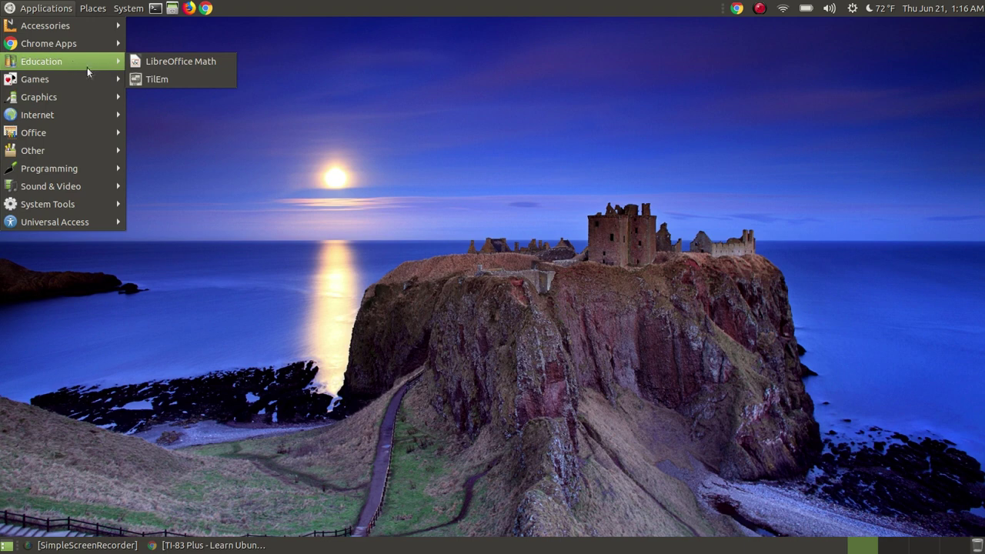
{"action": "left_click", "coordinate": [170, 80]}
{"action": "left_click", "coordinate": [193, 62]}
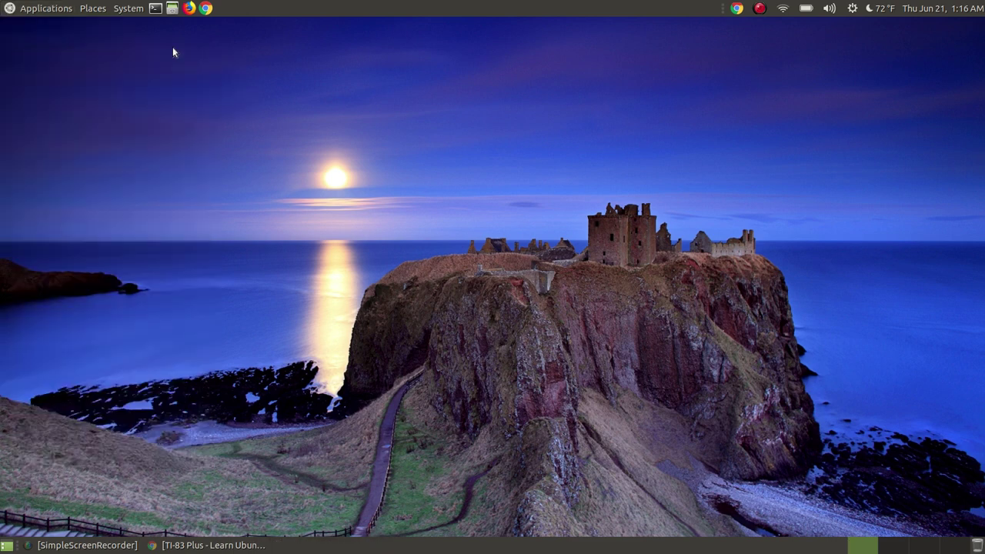
{"action": "right_click", "coordinate": [9, 10]}
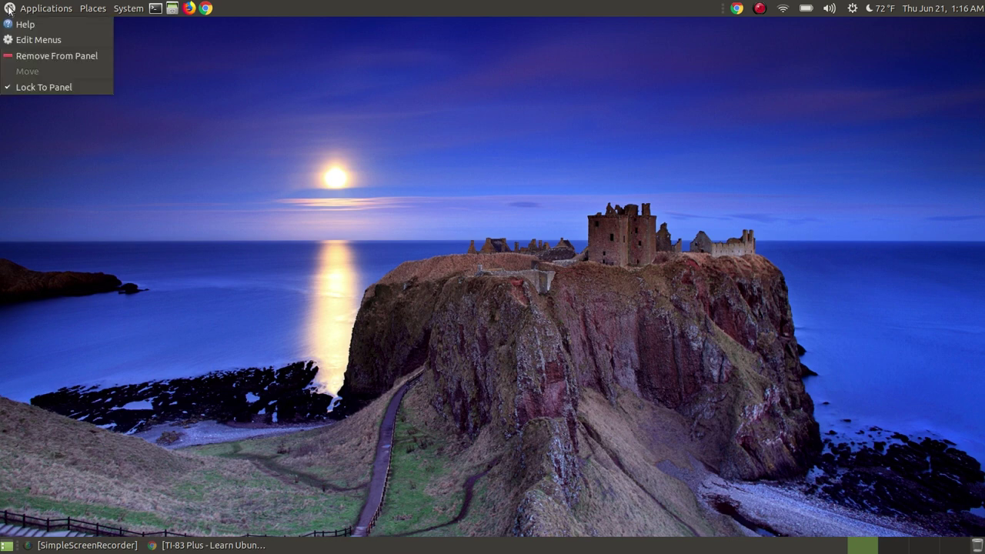
{"action": "left_click", "coordinate": [44, 40]}
Step: Rename the TilEm launcher under Education to 'TI-83 Plus' in its properties
{"action": "left_click", "coordinate": [347, 207]}
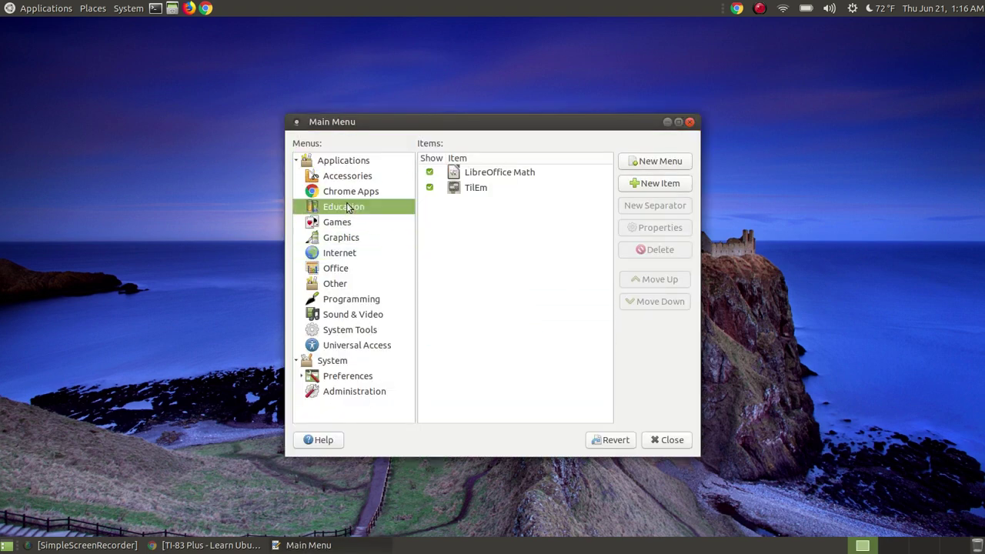
{"action": "left_click", "coordinate": [476, 188]}
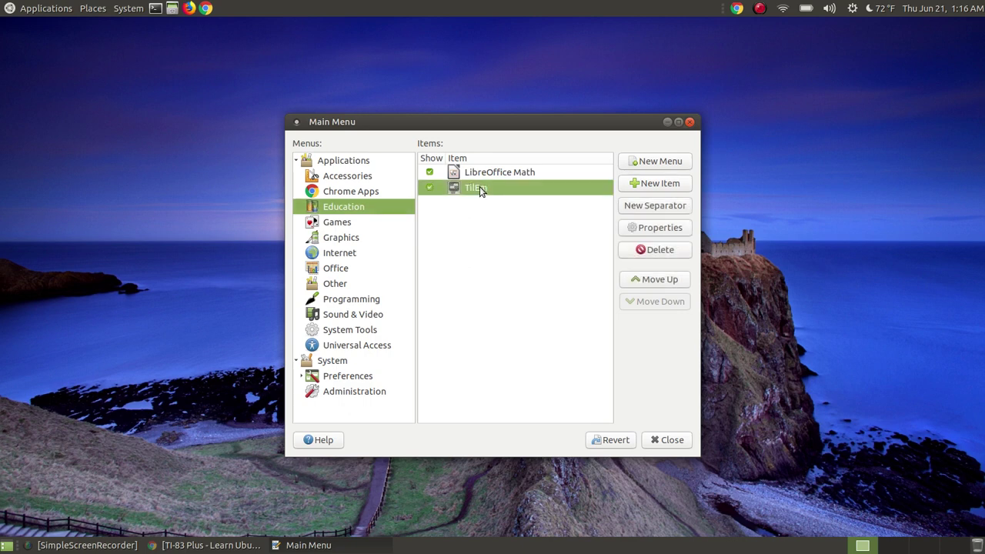
{"action": "left_click", "coordinate": [660, 228]}
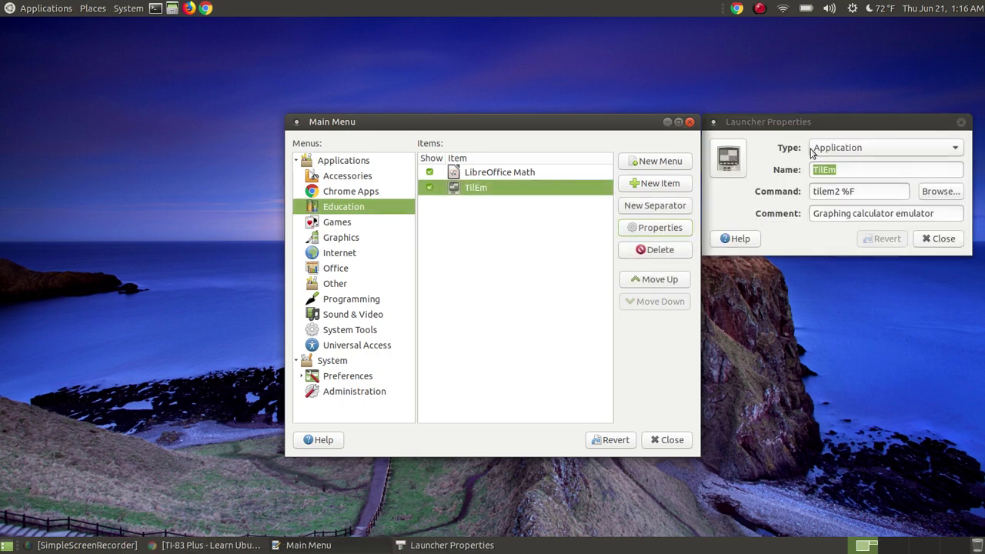
{"action": "left_click_drag", "start_coordinate": [609, 125], "coordinate": [443, 104]}
{"action": "left_click_drag", "start_coordinate": [824, 123], "coordinate": [709, 107]}
{"action": "left_click_drag", "start_coordinate": [730, 152], "coordinate": [692, 152]}
{"action": "type", "text": "TI-83 Plus"}
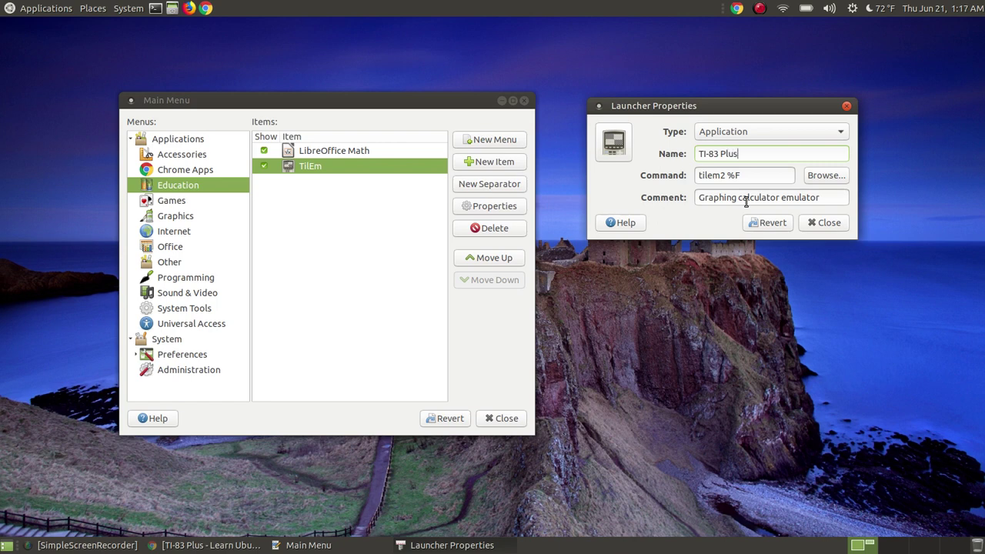
{"action": "left_click", "coordinate": [824, 223]}
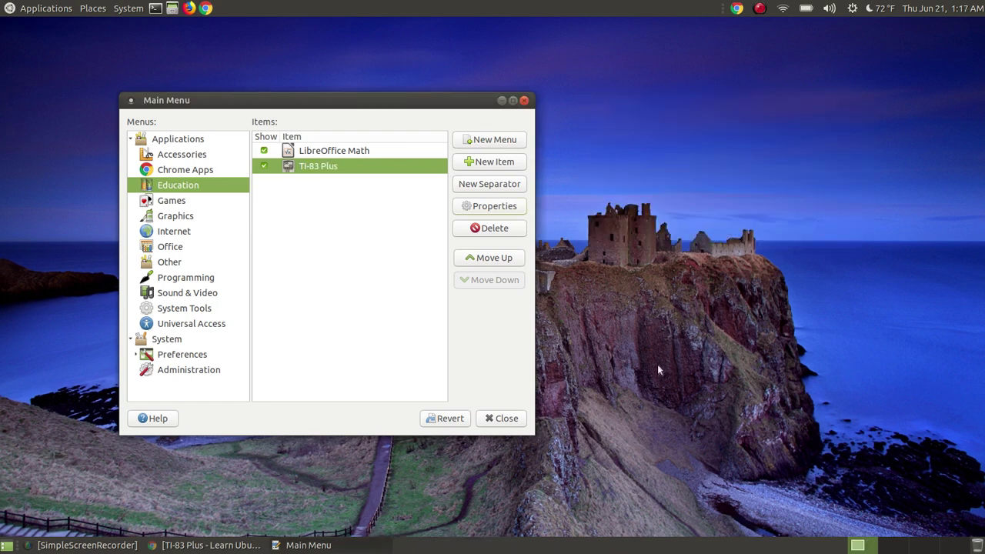
Step: Close the menu editor, start the emulator from the TI-83 Plus entry, power it on and press 1
{"action": "left_click", "coordinate": [510, 421]}
{"action": "left_click", "coordinate": [13, 7]}
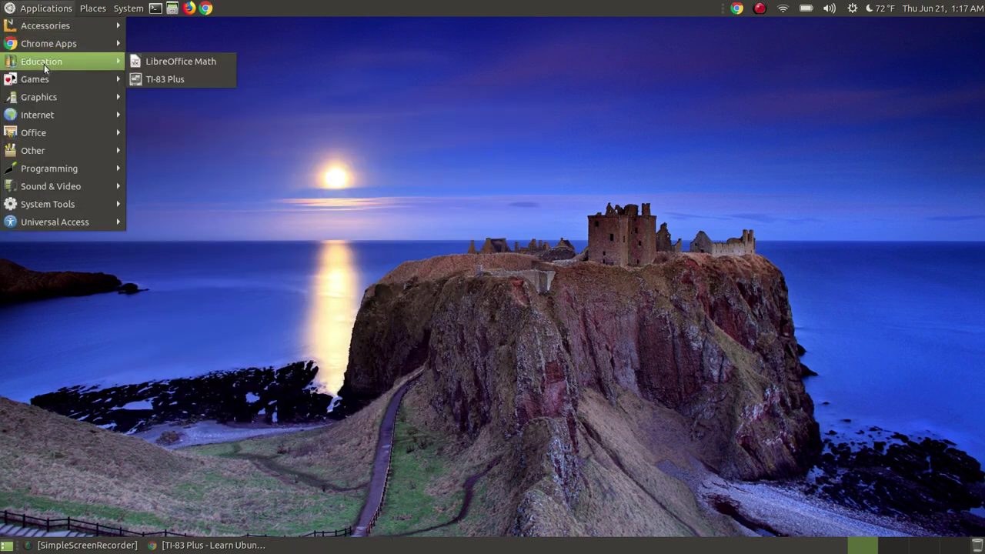
{"action": "left_click", "coordinate": [191, 75]}
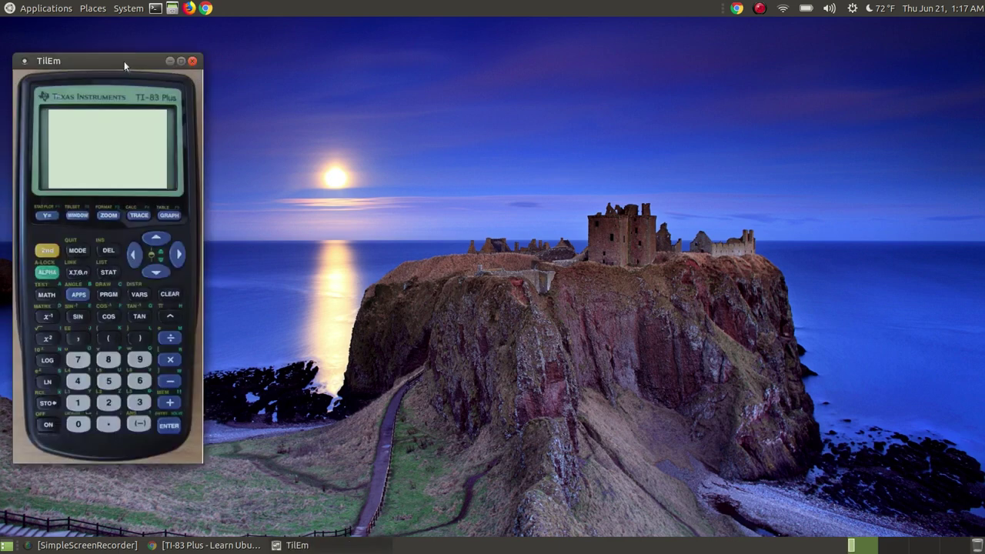
{"action": "left_click_drag", "start_coordinate": [123, 61], "coordinate": [411, 44]}
{"action": "left_click", "coordinate": [339, 405]}
{"action": "left_click", "coordinate": [368, 387]}
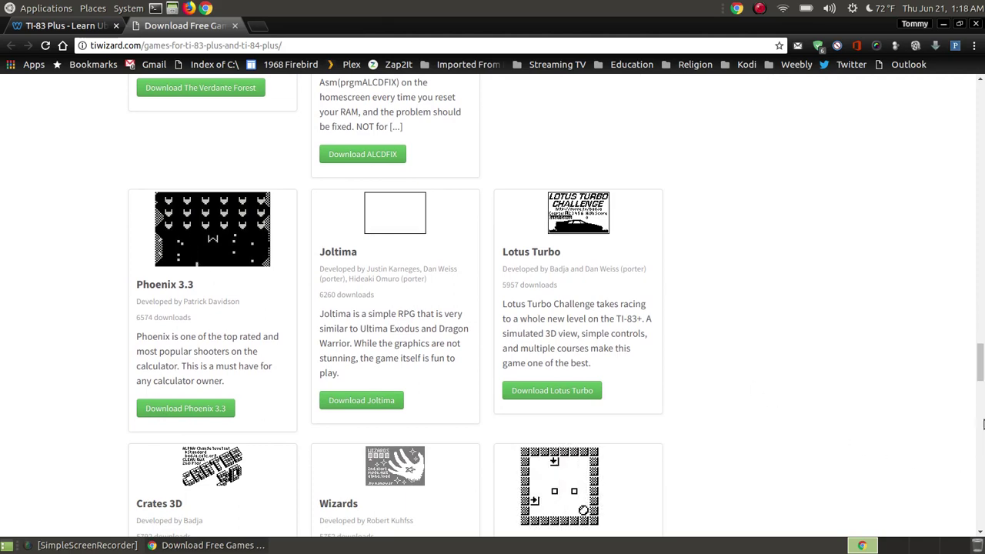
Step: Scroll further down the tiwizard game cards, then close the Download Free Games tab
{"action": "left_click_drag", "start_coordinate": [982, 361], "coordinate": [982, 439]}
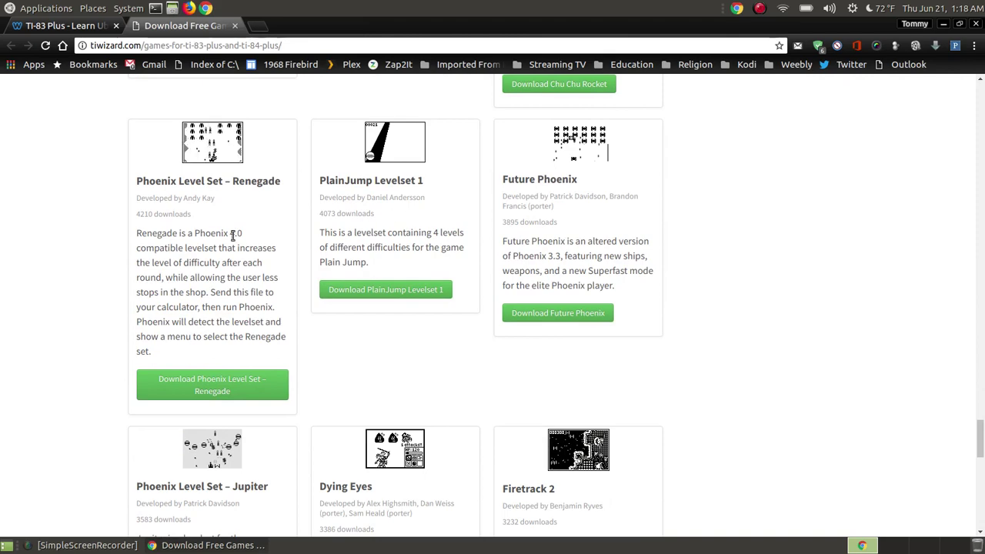
{"action": "left_click", "coordinate": [235, 25]}
Step: Scroll the TI-83 Plus guide up and back down to its Games for TI-83 Plus section
{"action": "scroll", "coordinate": [754, 278], "scroll_direction": "up", "scroll_amount": 2}
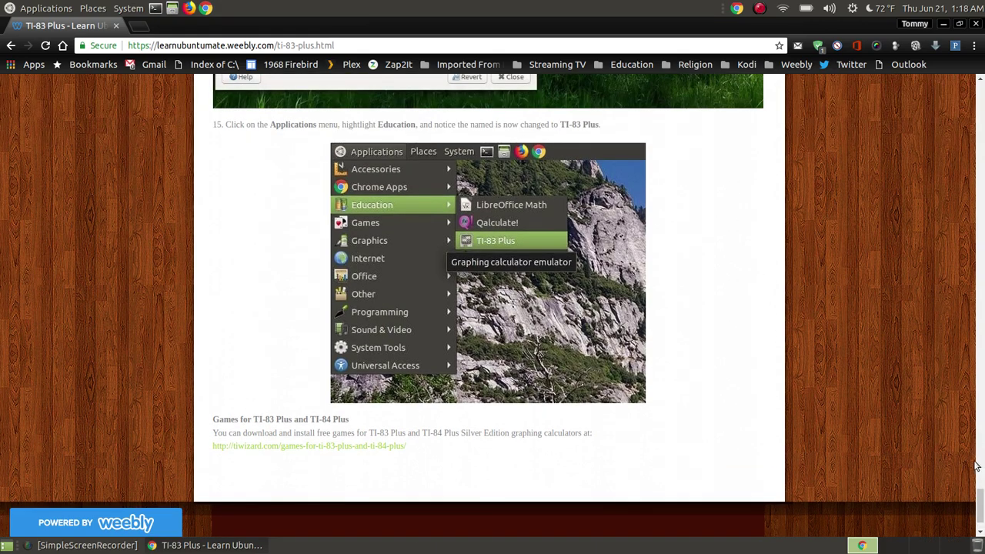
{"action": "scroll", "coordinate": [980, 520], "scroll_direction": "up", "scroll_amount": 4}
{"action": "scroll", "coordinate": [954, 477], "scroll_direction": "down", "scroll_amount": 6}
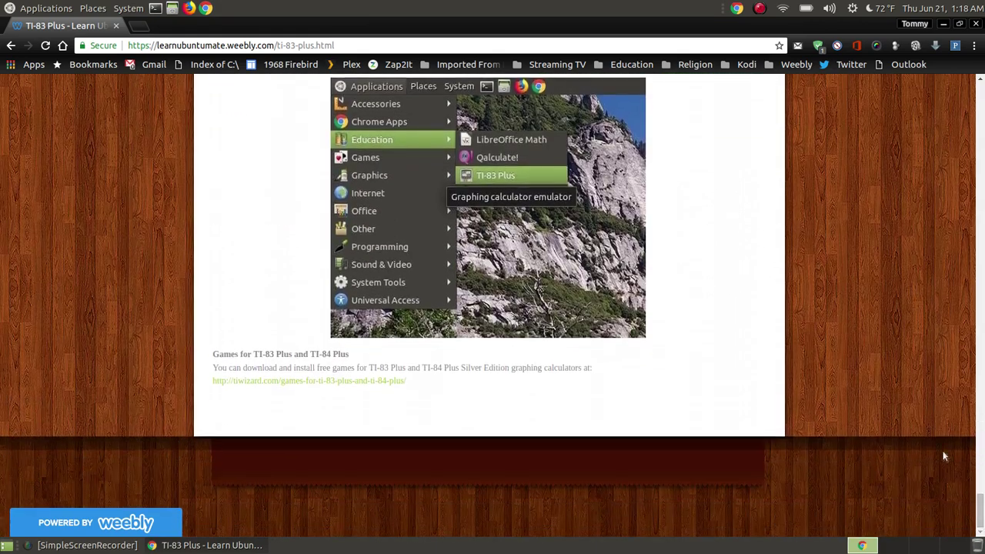